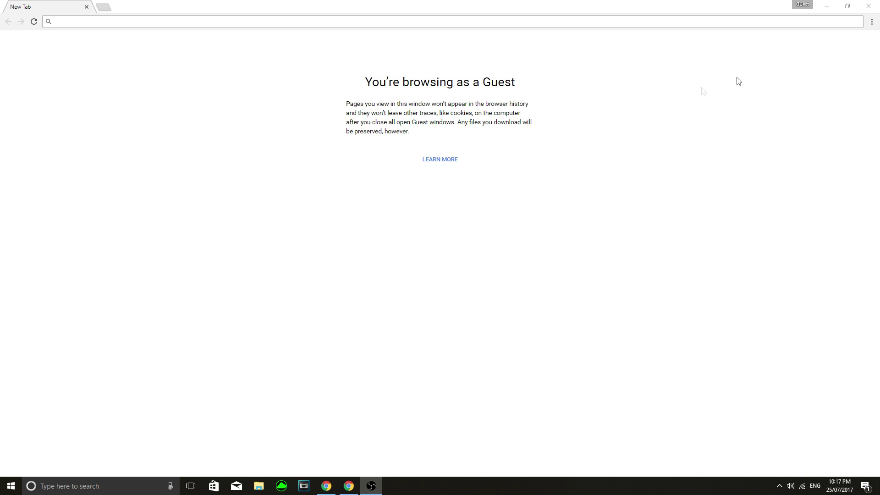
Load flyawaysimulation.com in Chrome's address bar.
click(155, 21)
text(fl)
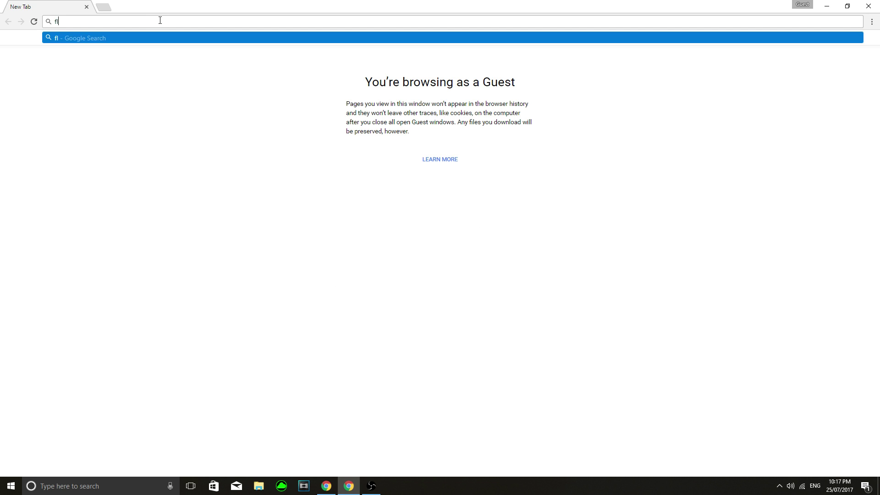
text(yawaysimula)
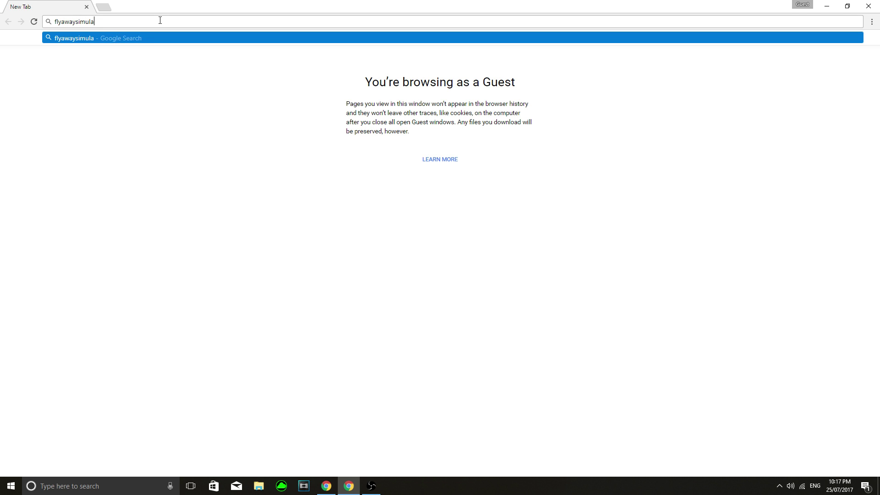
text(tion.com)
key(Return)
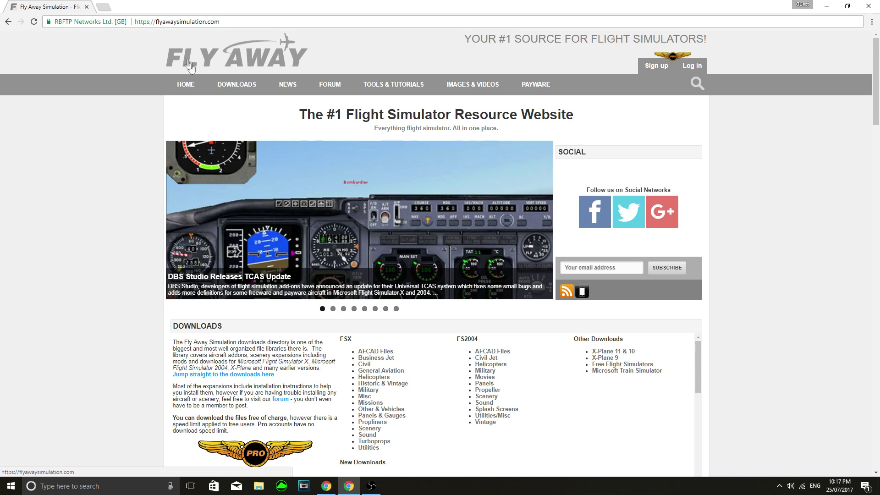
Search Fly Away Simulation downloads for '737 repaint', returning 1132 results.
scroll(257, 275, down, 3)
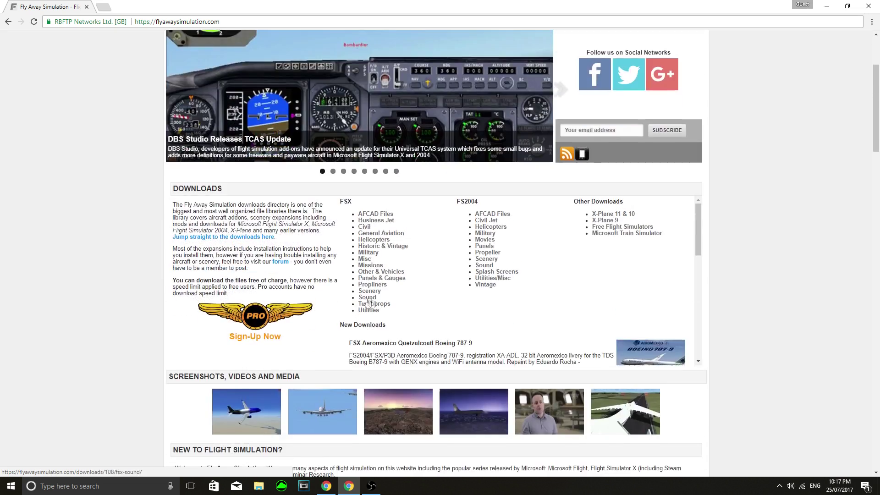
scroll(267, 315, up, 3)
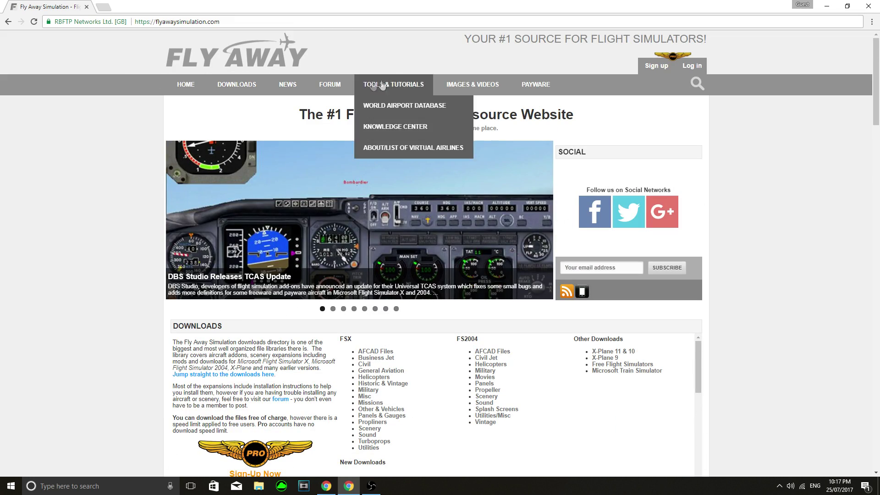
click(696, 84)
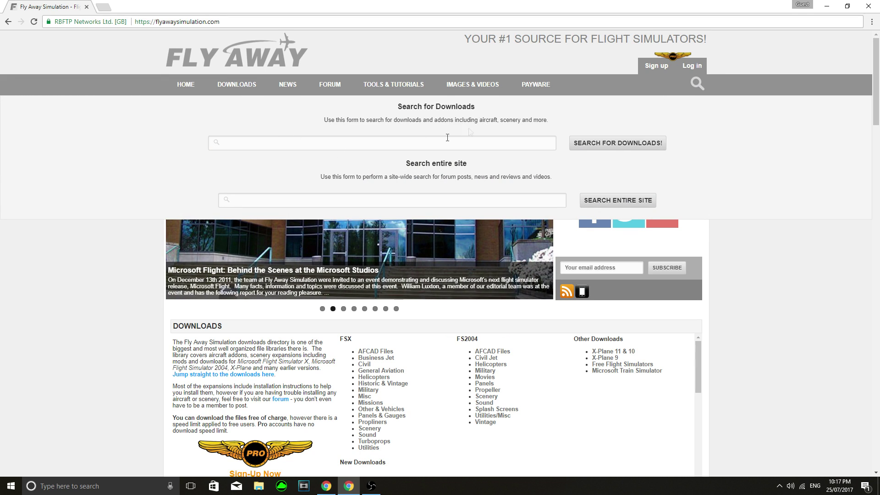
click(340, 139)
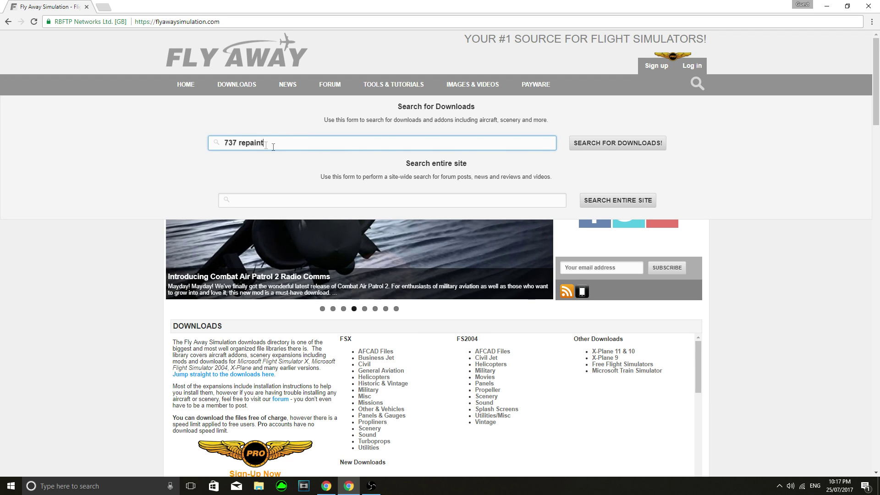
click(579, 144)
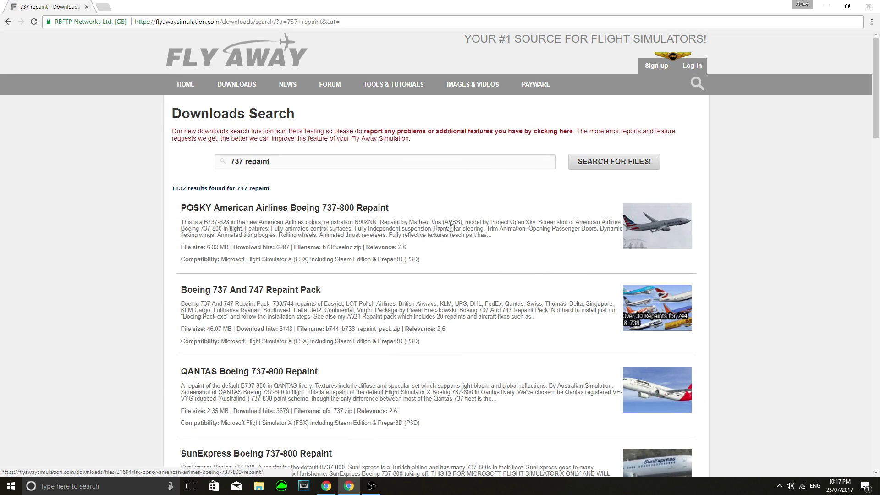
Open the QANTAS Boeing 737-800 Repaint entry from the search results.
scroll(451, 250, down, 2)
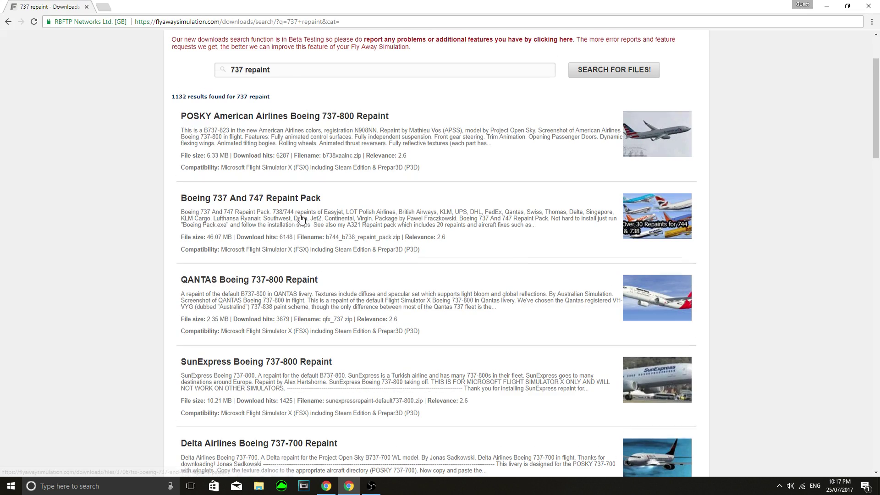
scroll(300, 220, down, 3)
scroll(284, 238, down, 5)
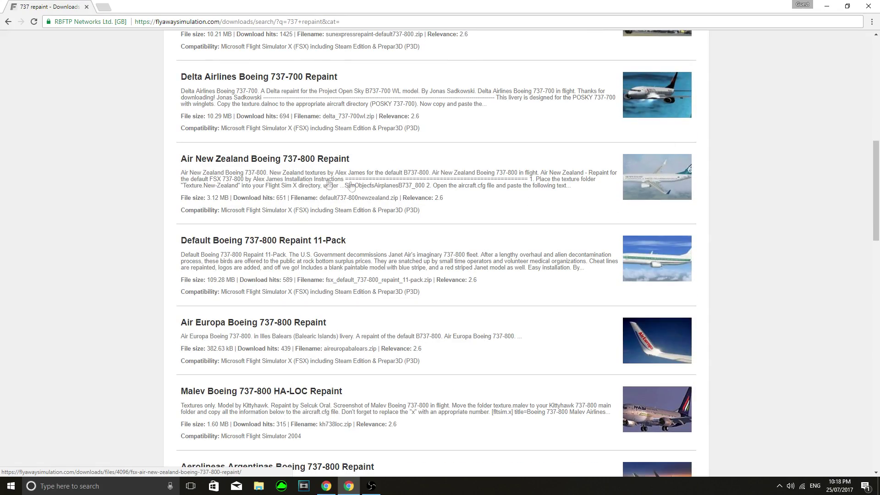
scroll(215, 282, up, 8)
click(215, 282)
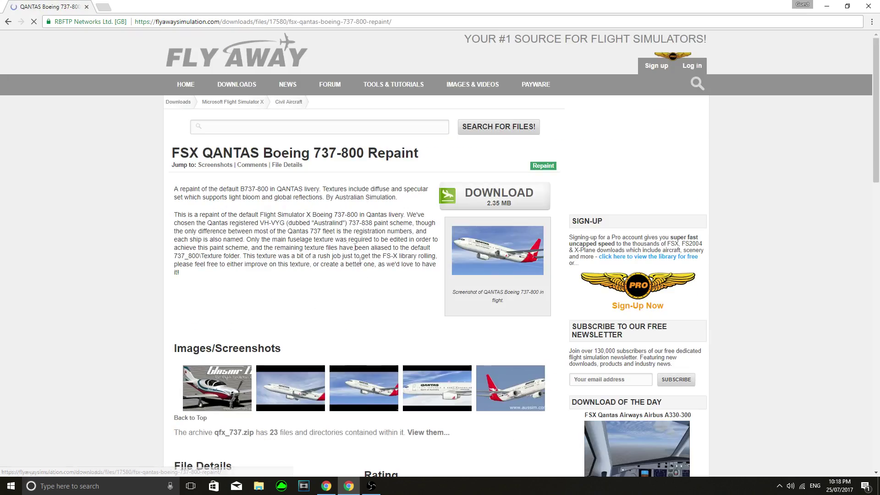
Enlarge and close two QANTAS livery screenshots on the download page.
click(290, 399)
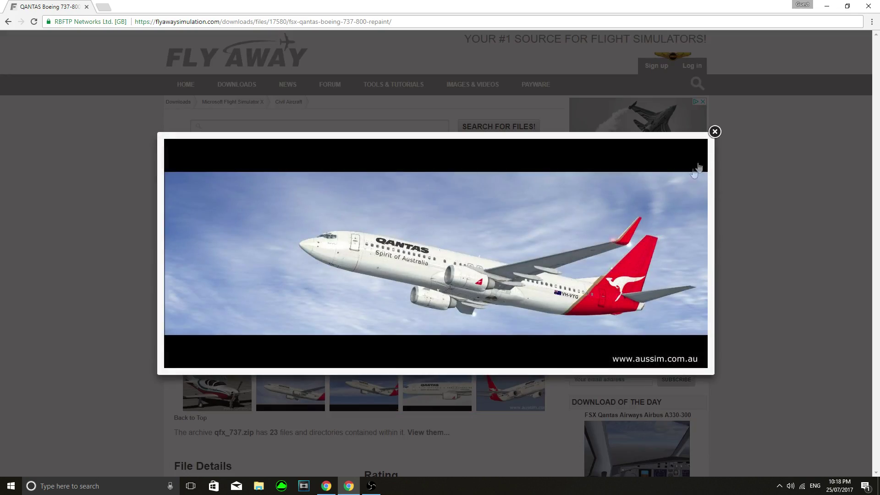
click(715, 131)
click(437, 393)
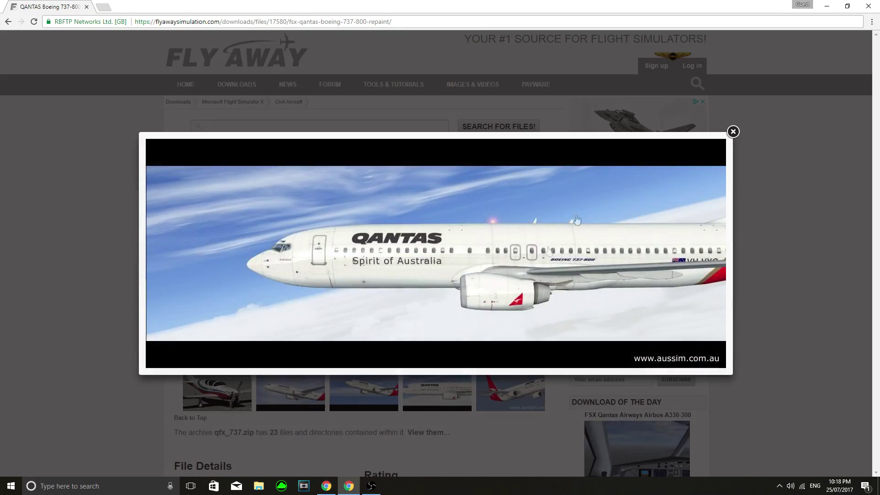
click(733, 131)
scroll(370, 400, down, 5)
scroll(370, 399, down, 1)
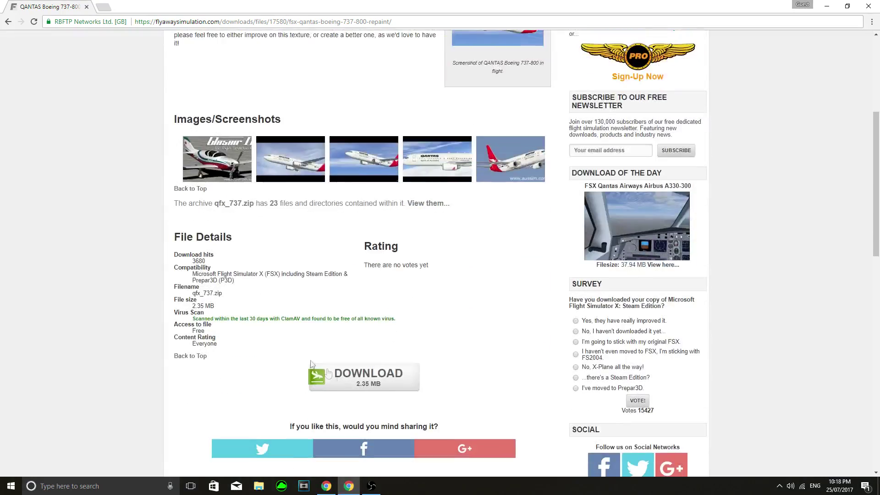
scroll(329, 327, up, 5)
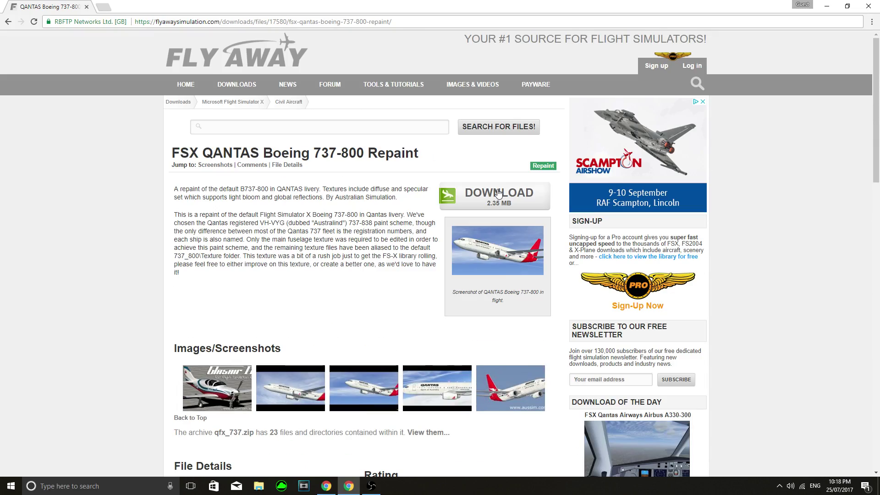
Start the free qfx_737.zip download and open the finished archive.
click(499, 193)
scroll(518, 257, down, 3)
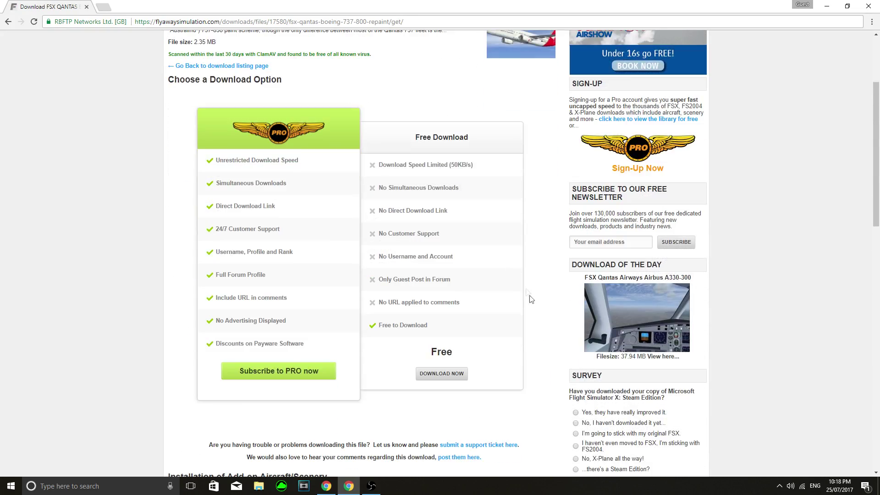
scroll(523, 293, up, 3)
scroll(521, 285, down, 4)
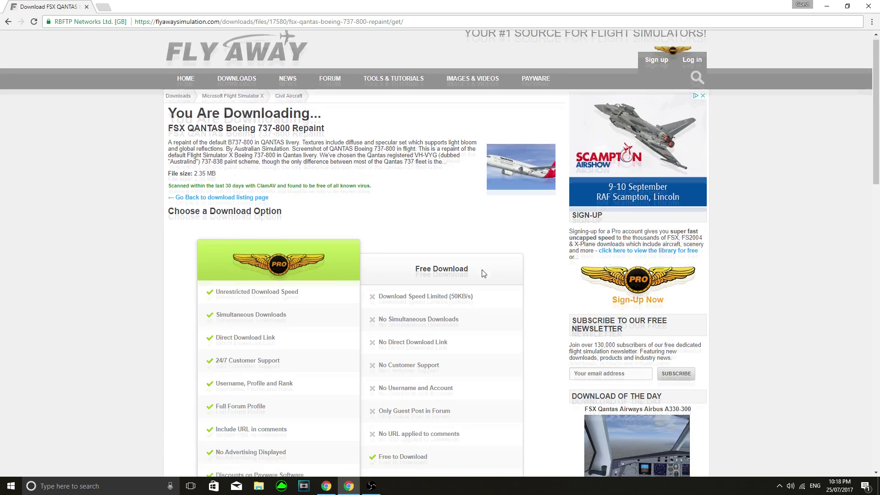
click(441, 328)
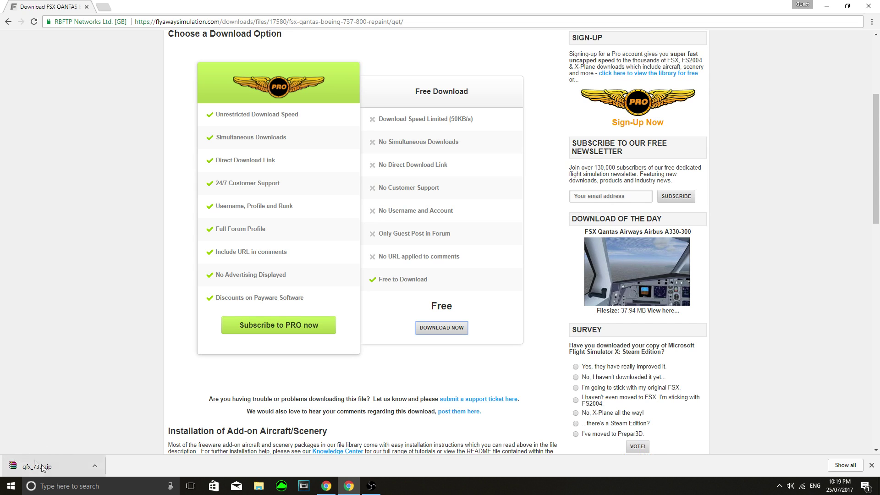
click(12, 472)
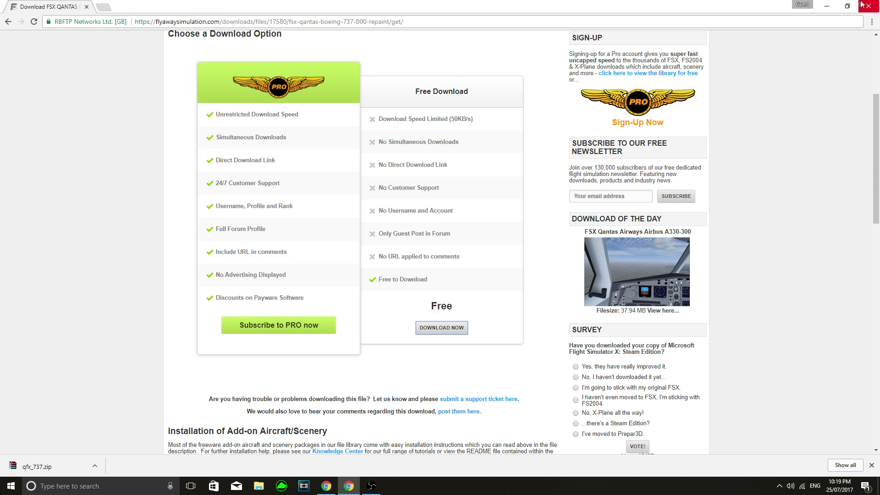
Drag qfx_737.zip from Chrome's download shelf to the desktop centre and minimise Chrome.
click(847, 6)
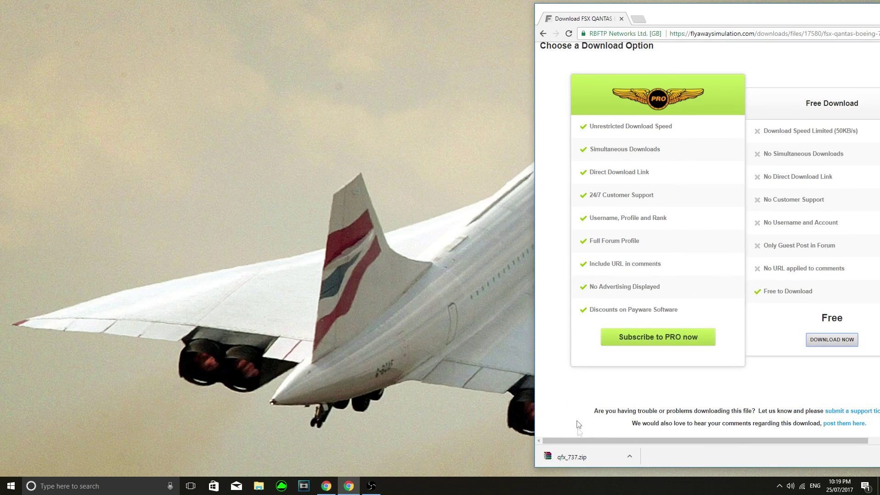
drag(572, 457, 331, 204)
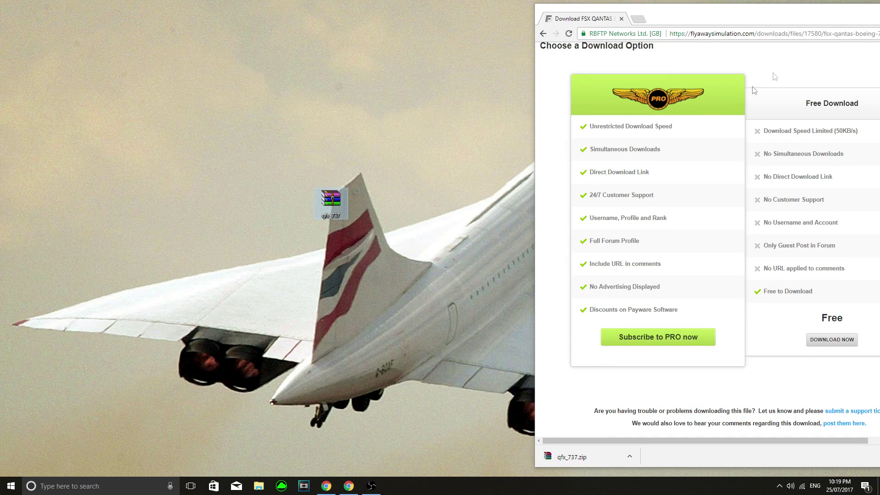
drag(826, 12, 619, 65)
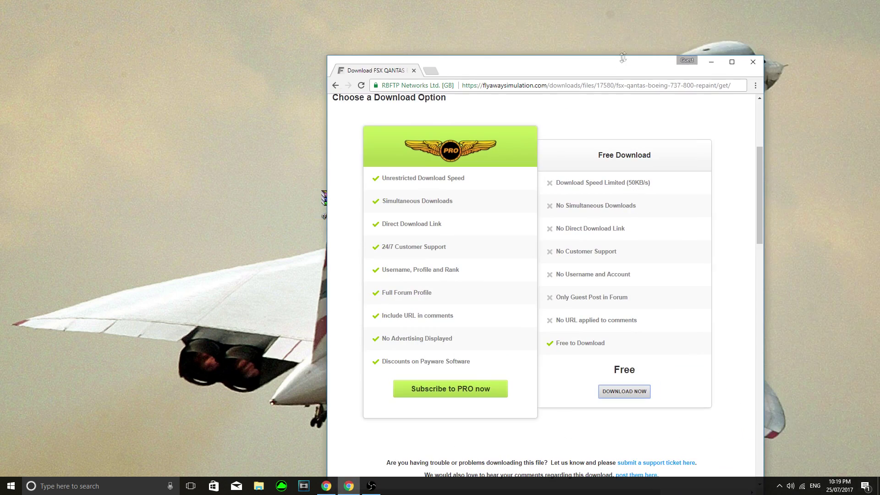
click(711, 63)
drag(326, 202, 436, 208)
Extract the qfx_737 archive into a qfx_737 folder.
right_click(433, 203)
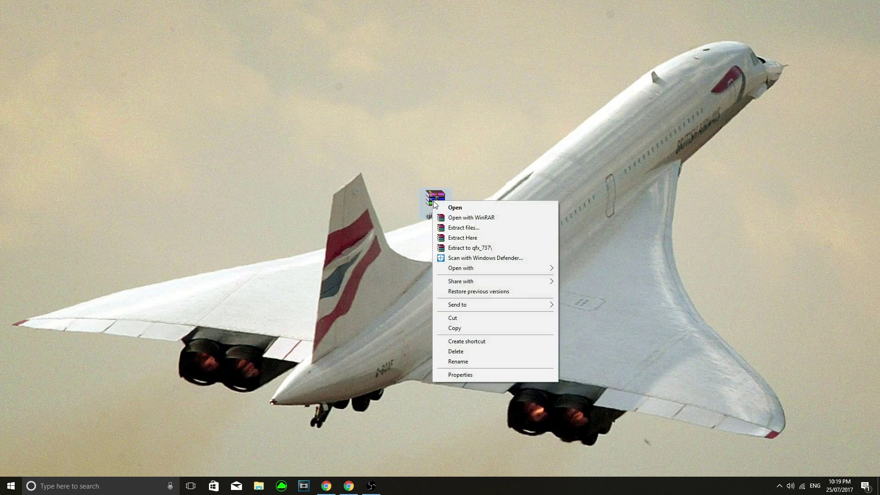
click(432, 211)
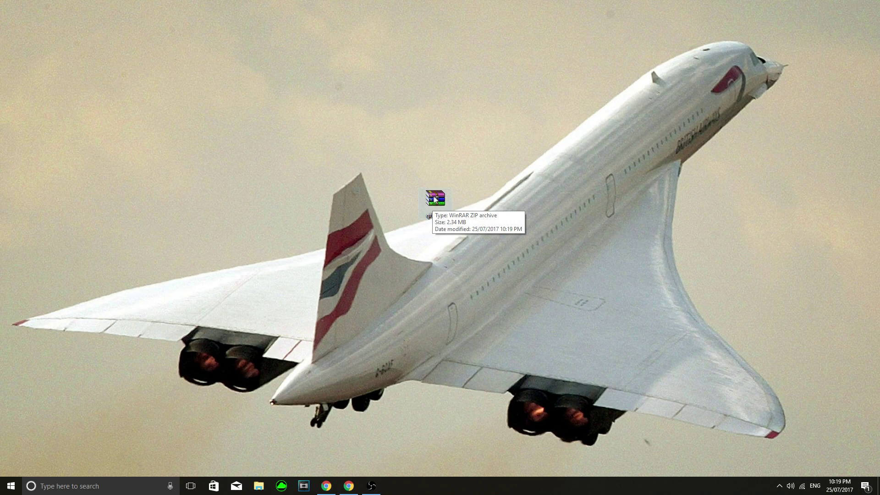
right_click(443, 203)
click(432, 199)
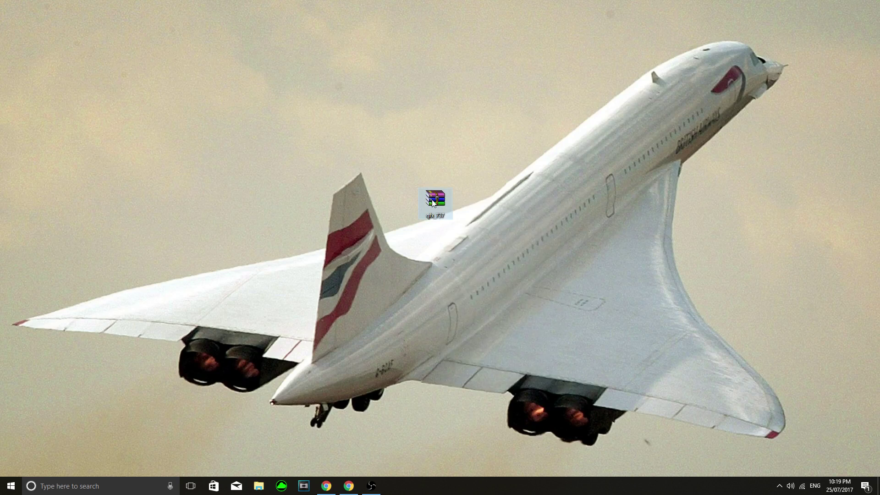
right_click(432, 199)
click(489, 246)
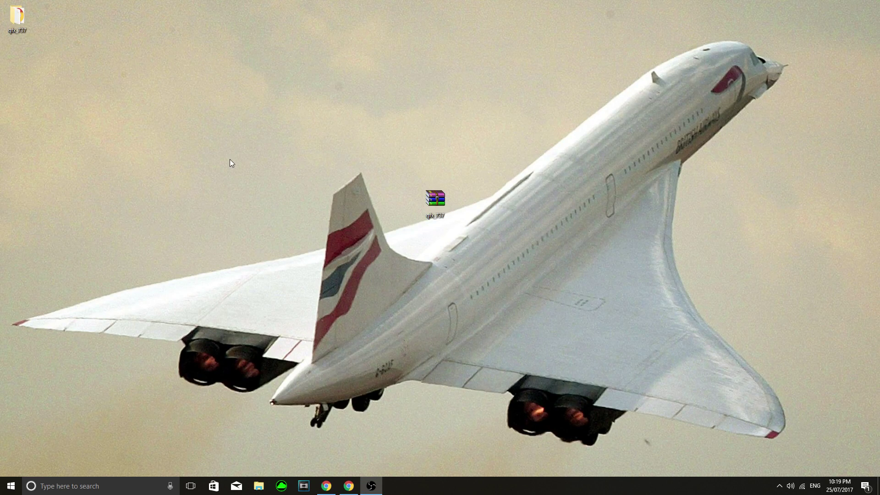
Place the extracted folder beside the zip, delete the zip, and open the folder.
drag(22, 28, 404, 214)
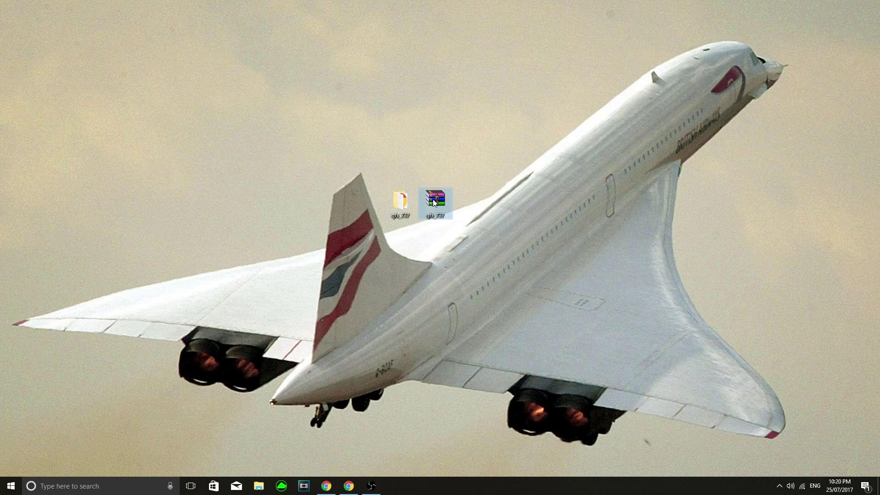
key(Delete)
double_click(406, 205)
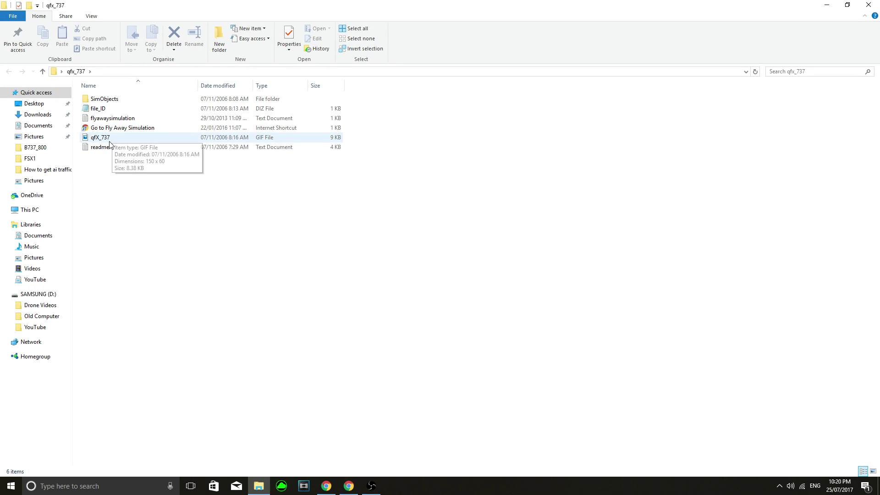
Copy Texture.Qantas from SimObjects\Airplanes\B737_800 and return to the qfx_737 top level.
double_click(109, 101)
double_click(108, 100)
double_click(109, 101)
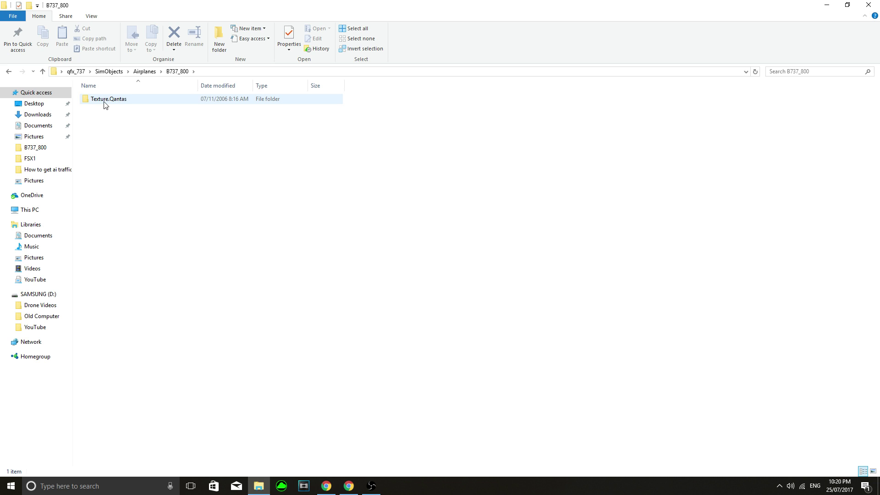
double_click(105, 100)
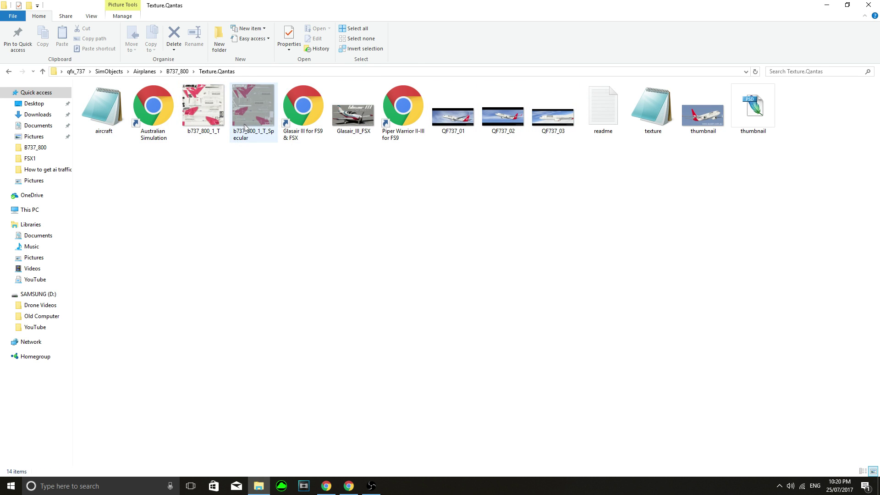
key(BackSpace)
right_click(105, 102)
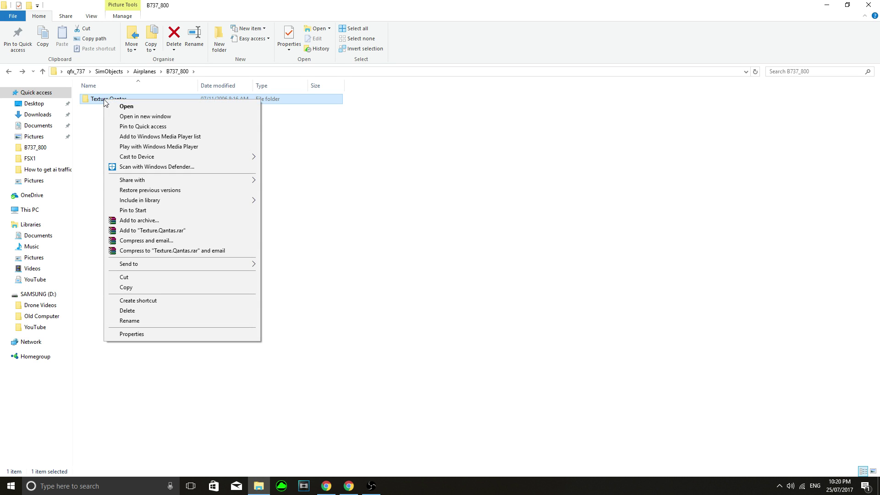
click(139, 287)
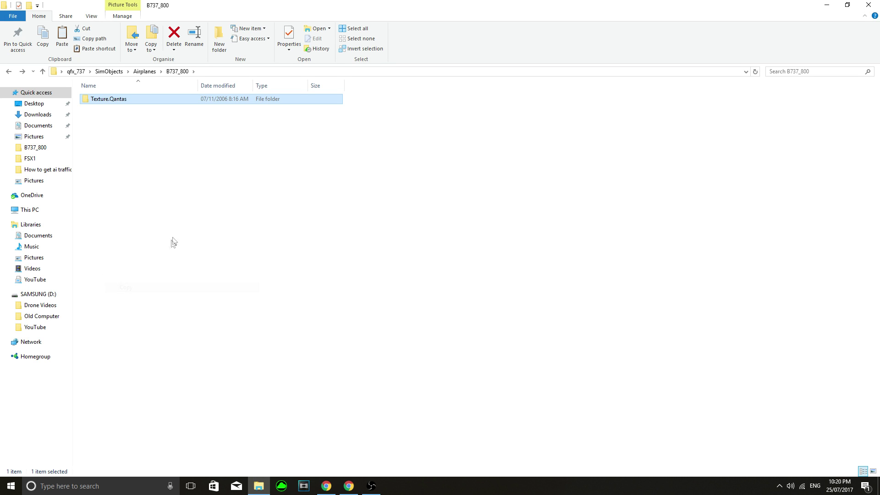
key(BackSpace)
key(BackSpace)
key(BackSpace)
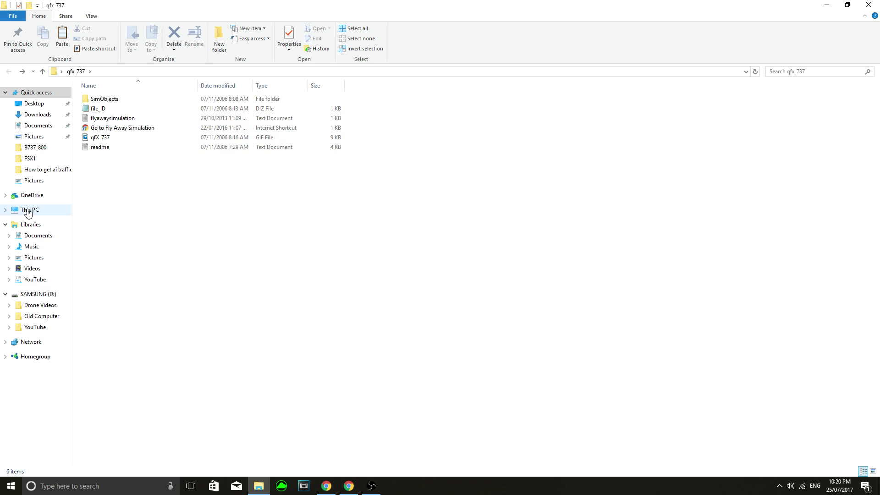
Browse to A:\SteamLibrary\steamapps\common\FSX on Secondary Disk.
click(28, 212)
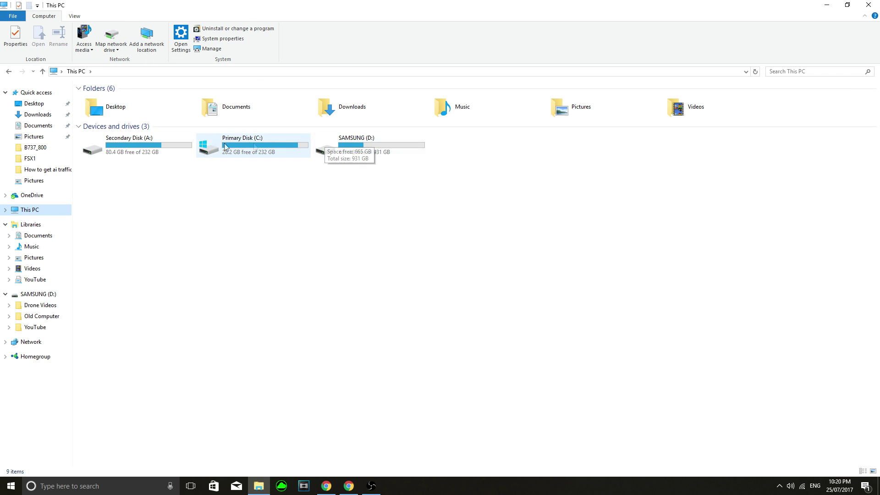
double_click(118, 147)
double_click(112, 103)
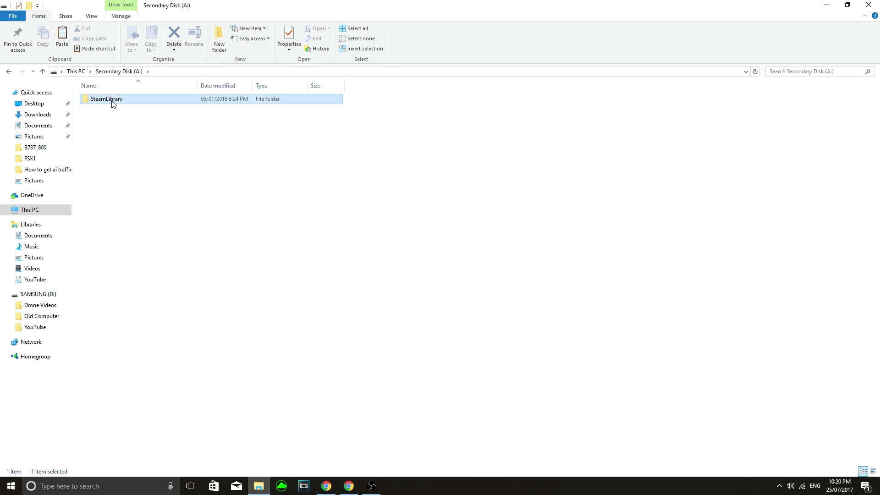
double_click(111, 101)
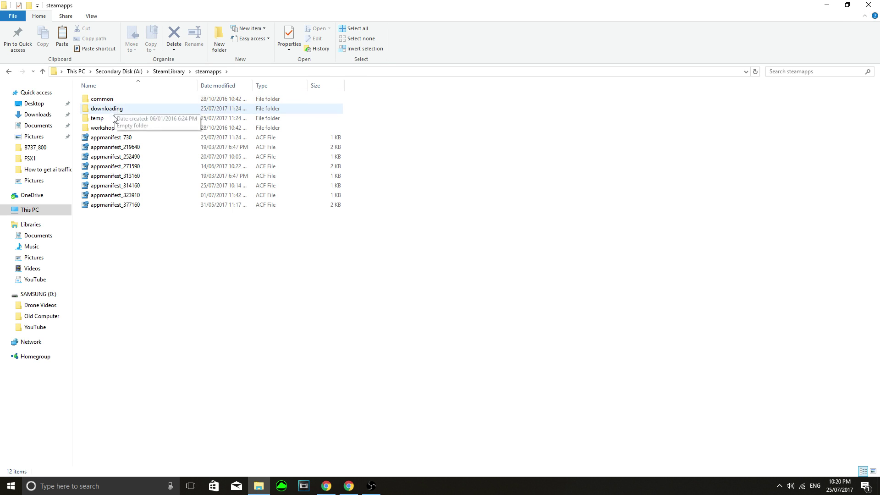
double_click(110, 101)
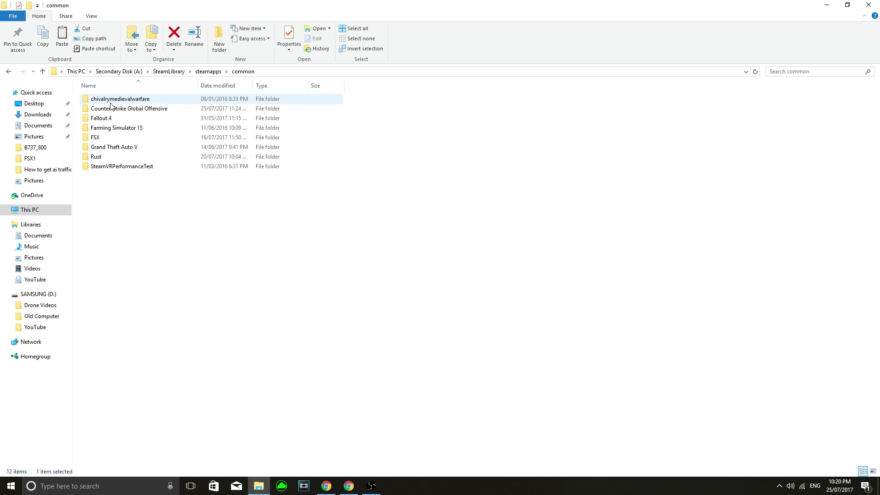
double_click(102, 137)
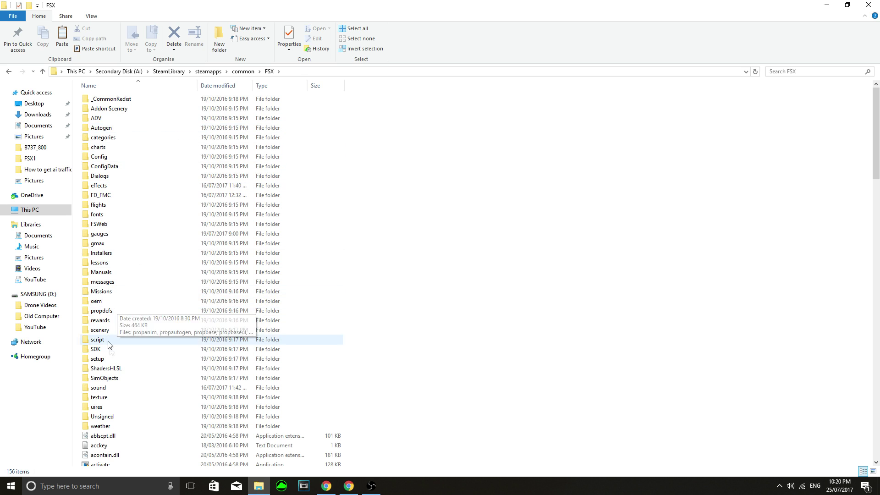
Paste Texture.Qantas into FSX's SimObjects\Airplanes\B737_800 folder.
double_click(124, 379)
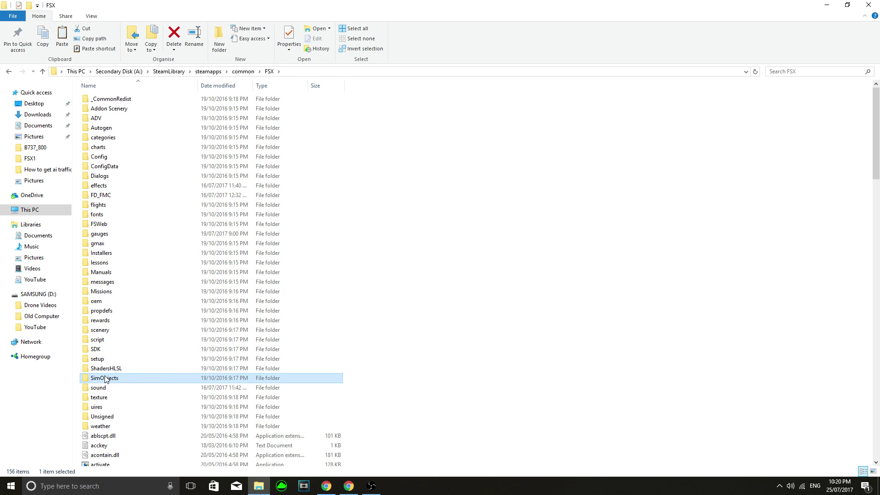
double_click(111, 148)
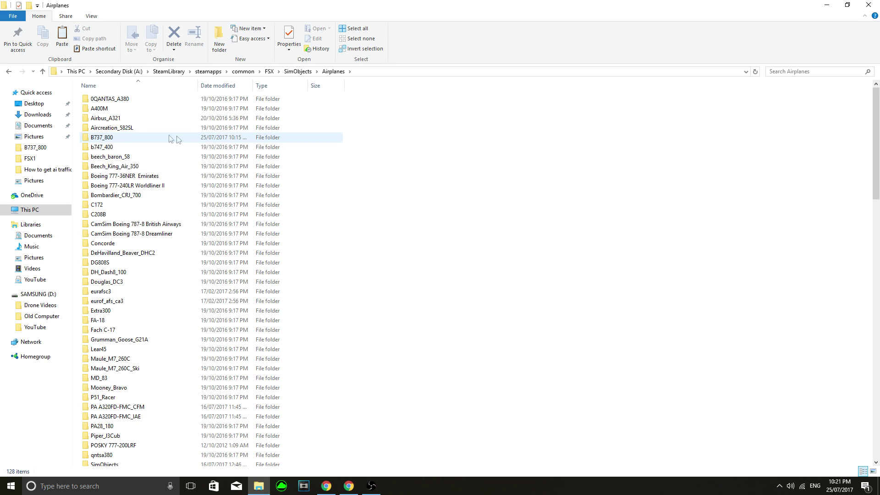
double_click(95, 139)
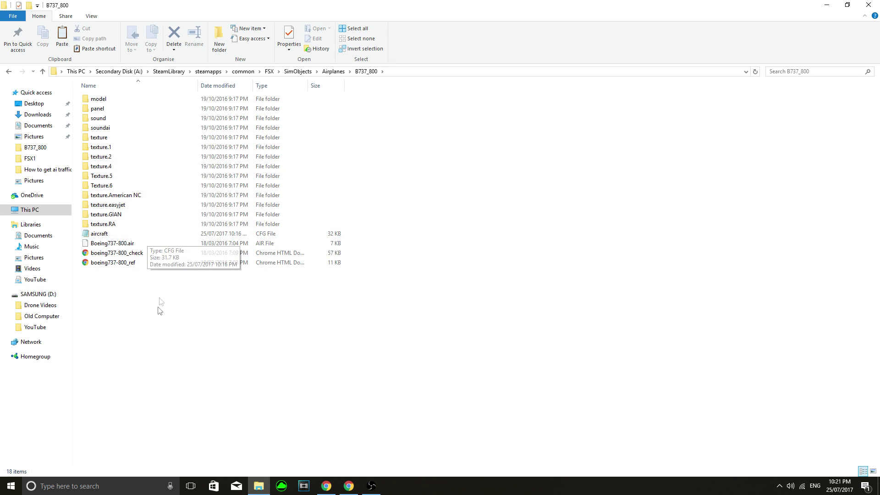
right_click(175, 348)
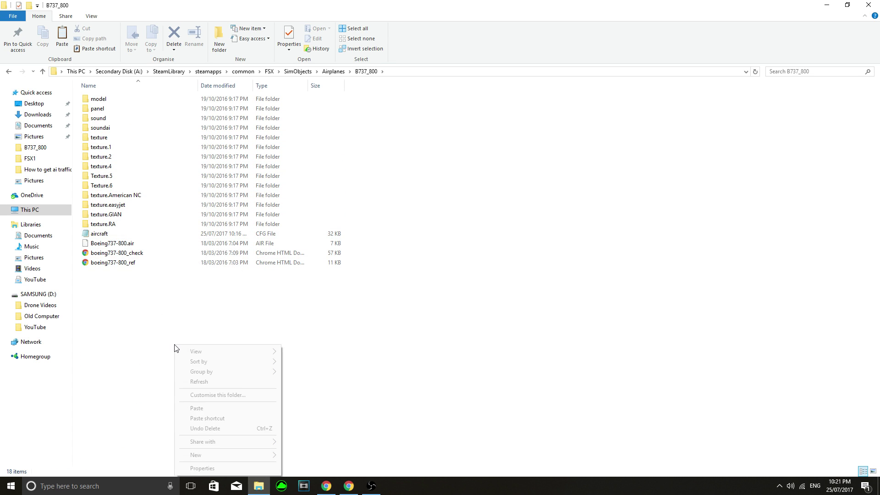
click(196, 408)
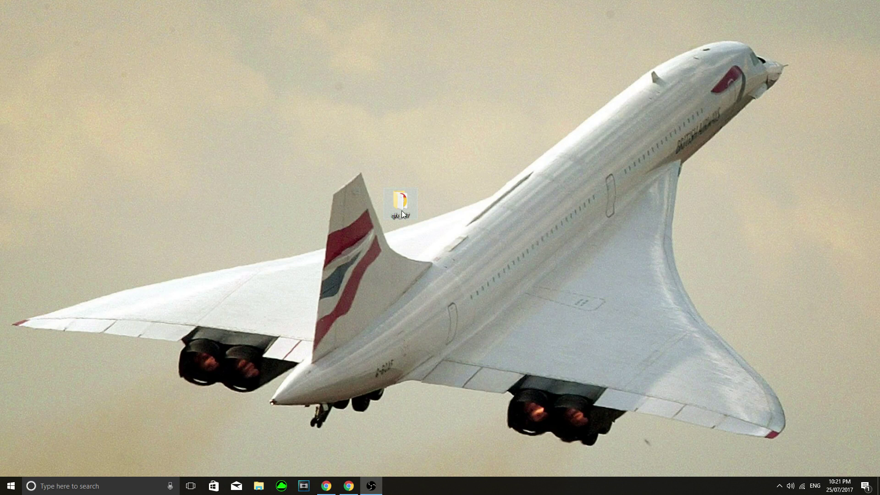
Open the qfx_737 readme and copy its [fltsim.X] Boeing 737-800 QANTAS block.
double_click(403, 212)
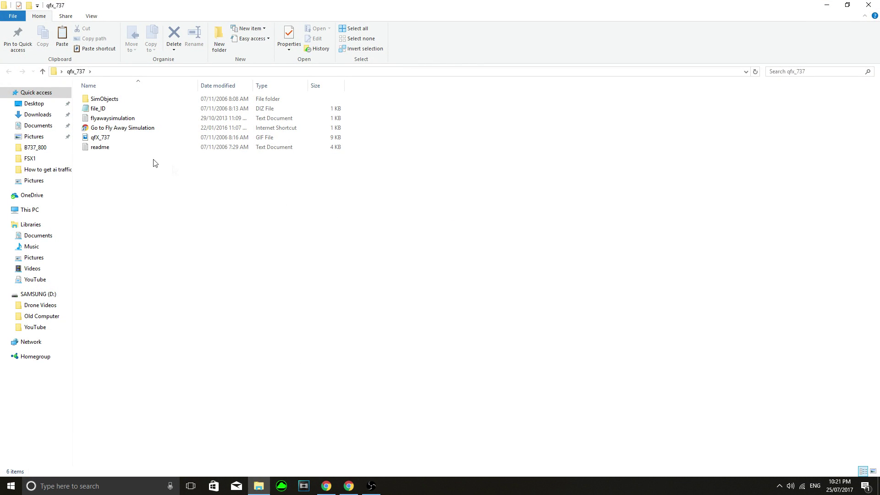
double_click(114, 151)
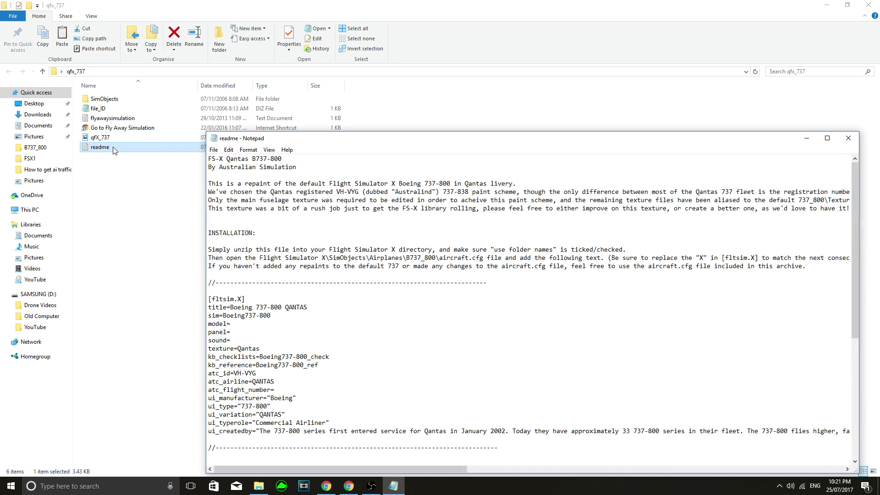
scroll(321, 240, down, 4)
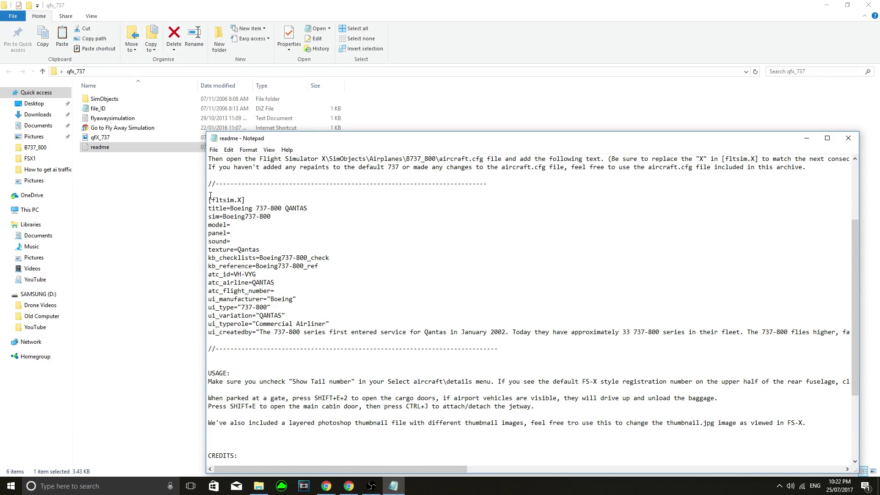
drag(209, 199, 850, 332)
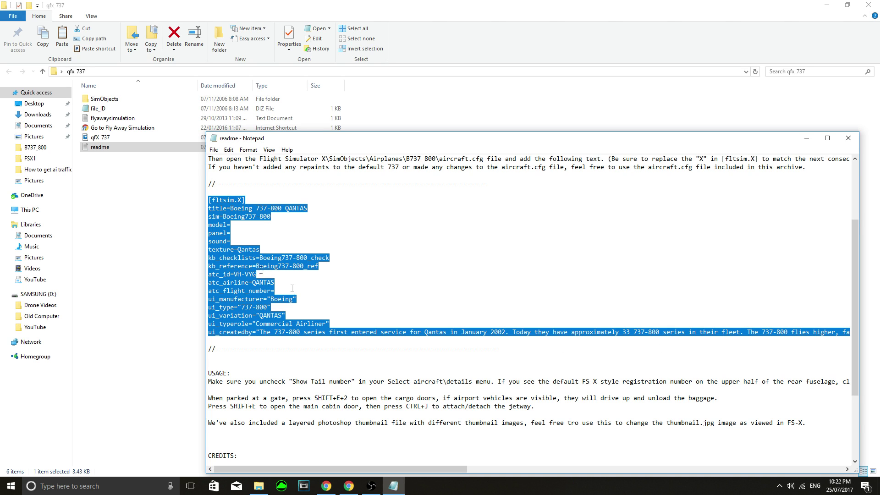
right_click(249, 287)
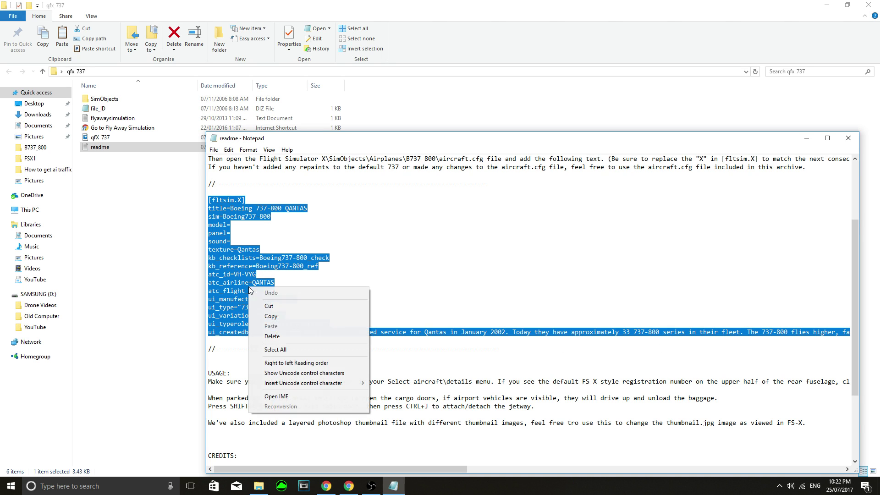
click(271, 317)
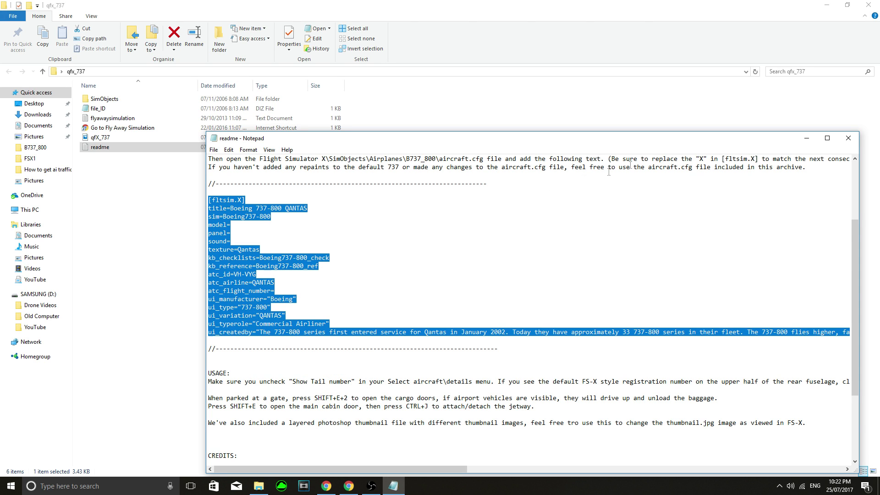
Close the readme and open aircraft.cfg from FSX's SimObjects\Airplanes\B737_800 folder.
click(849, 138)
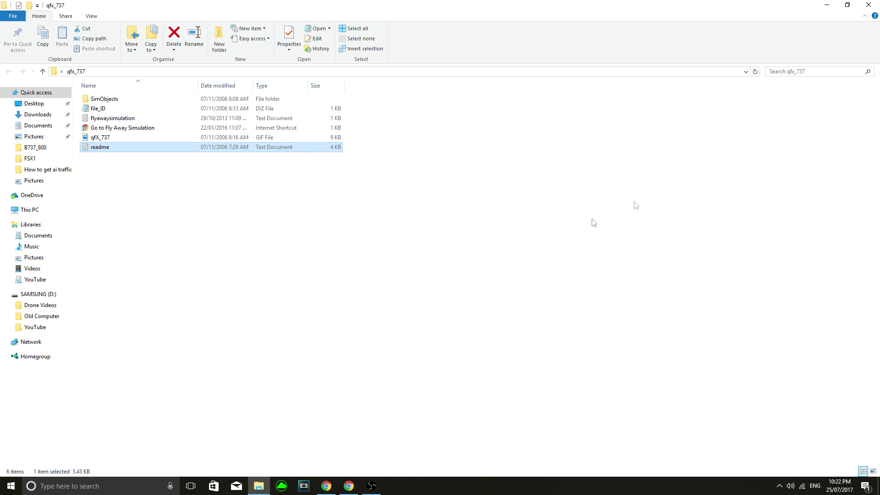
click(30, 210)
double_click(91, 143)
double_click(115, 99)
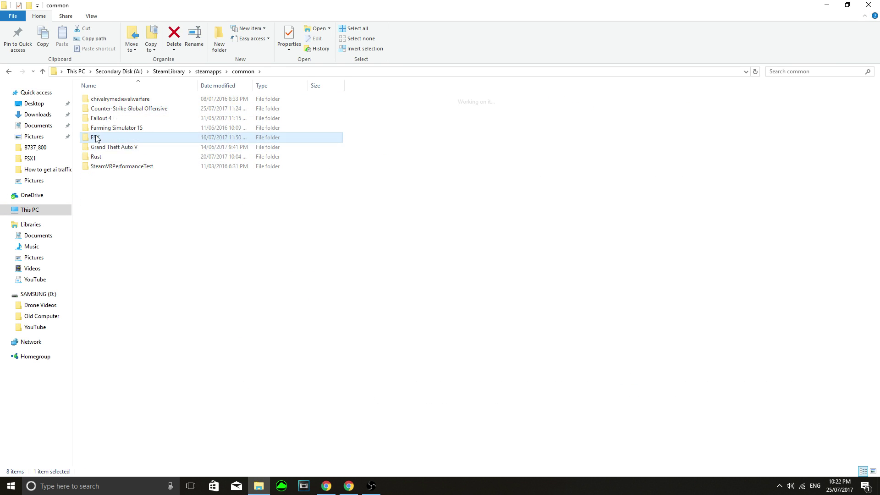
double_click(130, 137)
double_click(102, 146)
double_click(103, 119)
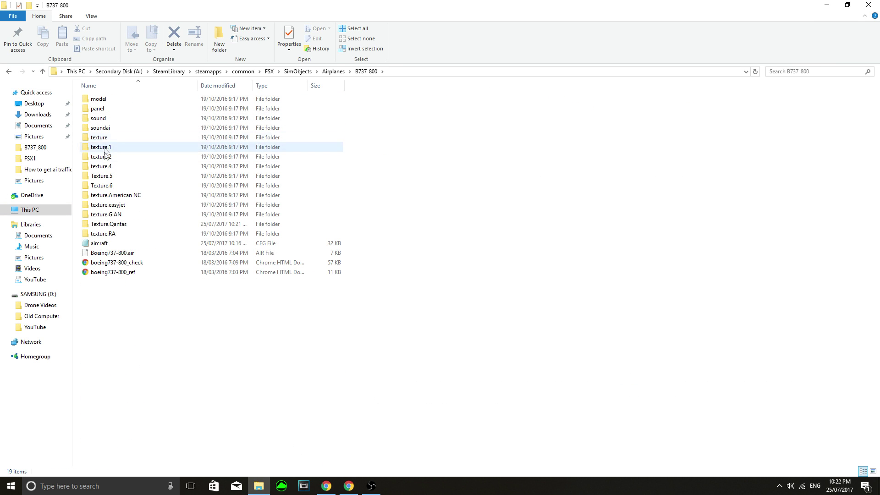
click(102, 245)
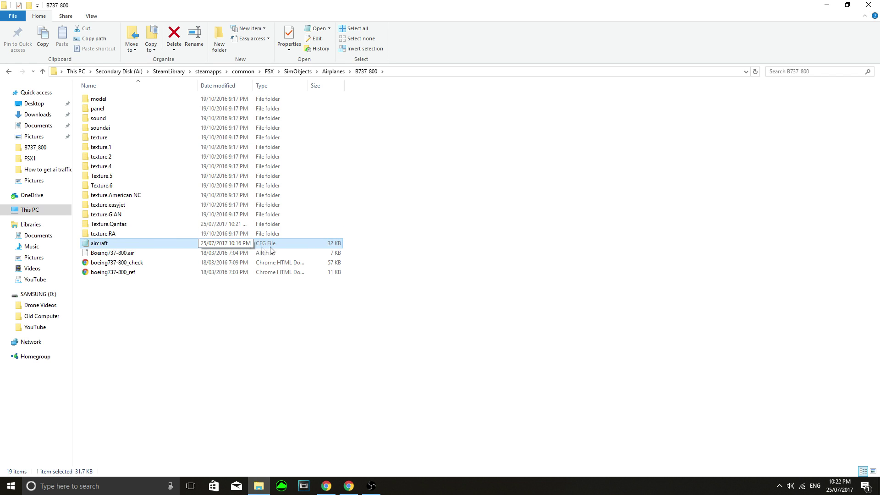
double_click(105, 246)
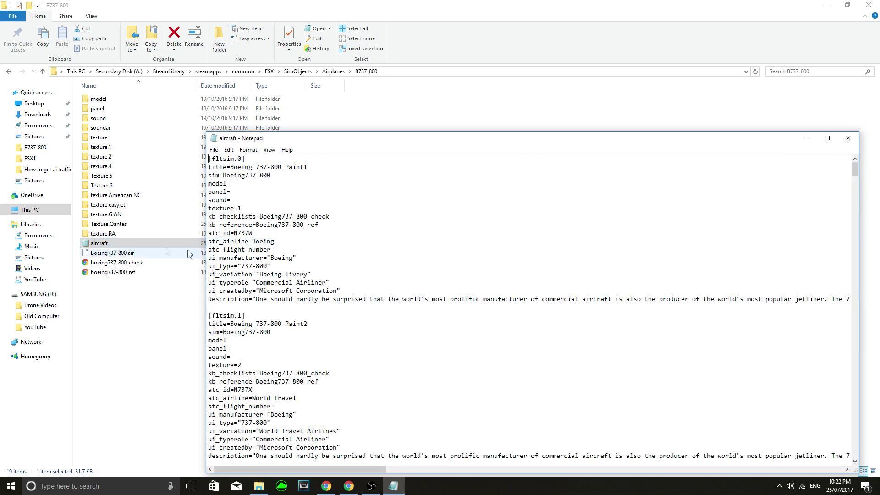
Scroll to the end of the [fltsim.9] American entry and place the cursor below it.
scroll(309, 241, down, 8)
scroll(309, 241, up, 1)
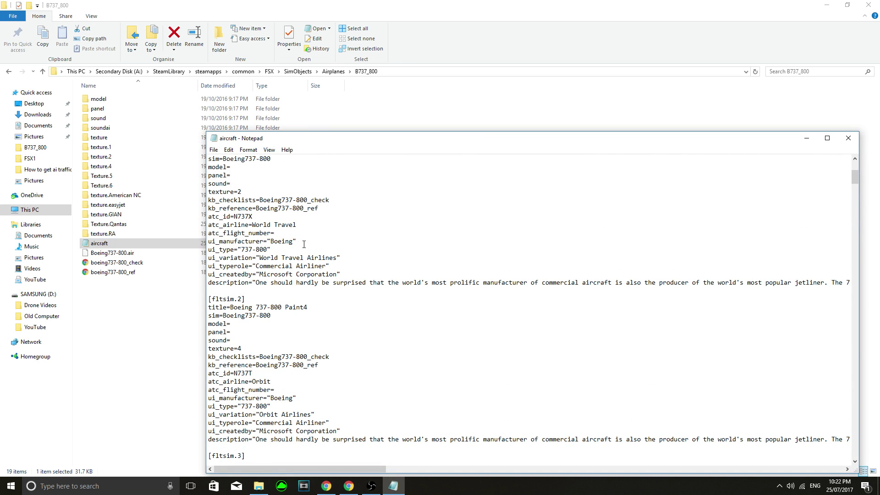
drag(292, 142, 367, 131)
scroll(339, 193, up, 2)
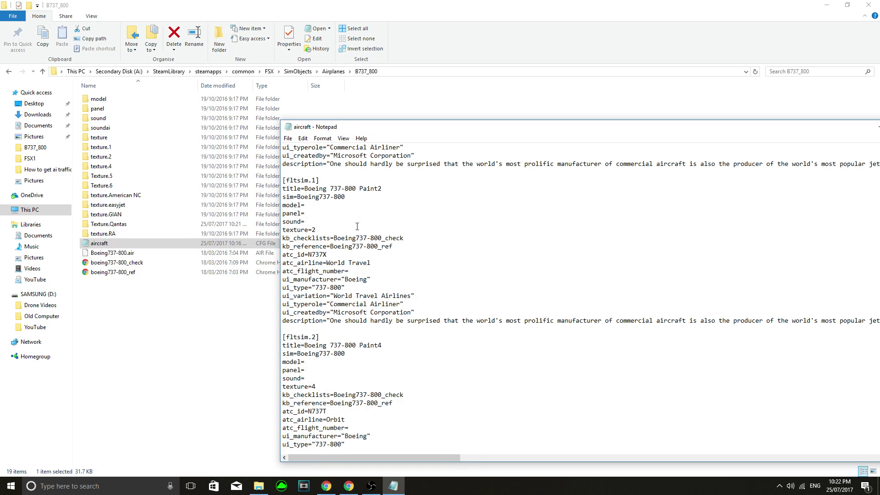
scroll(359, 258, down, 20)
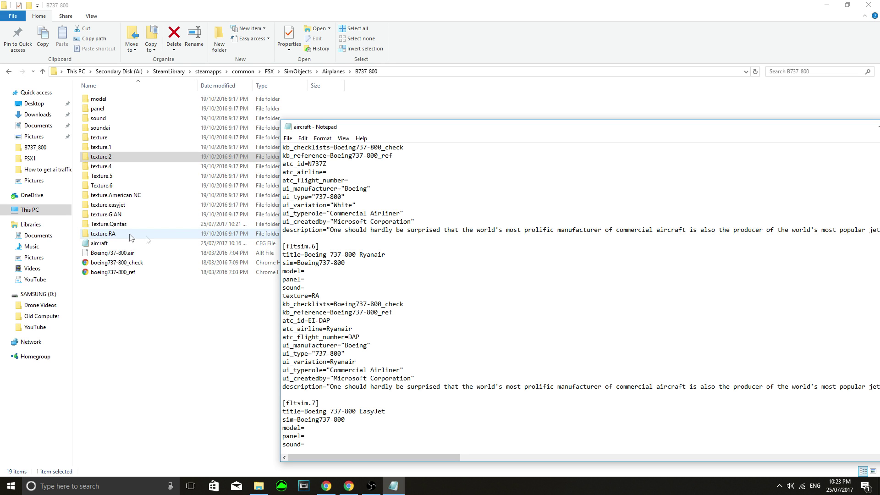
scroll(336, 321, down, 20)
click(336, 343)
Paste the copied Qantas entry above the [General] section as [fltsim.10].
key(Return)
key(Return)
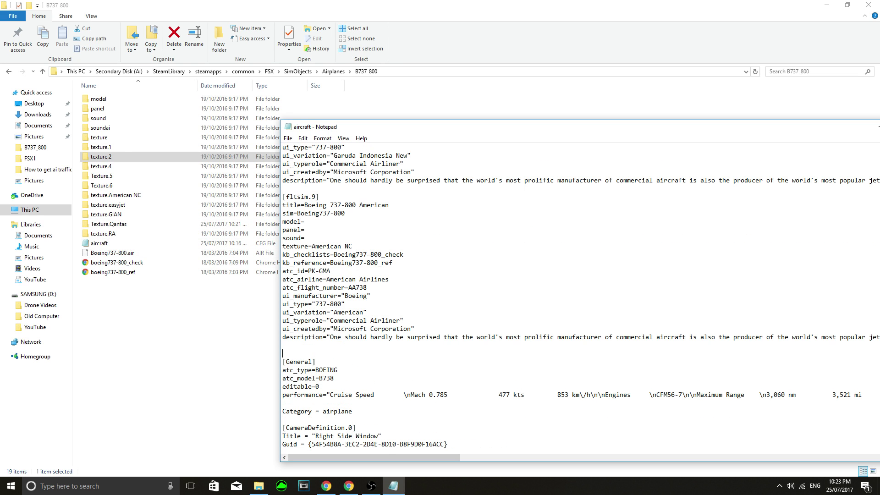
right_click(293, 352)
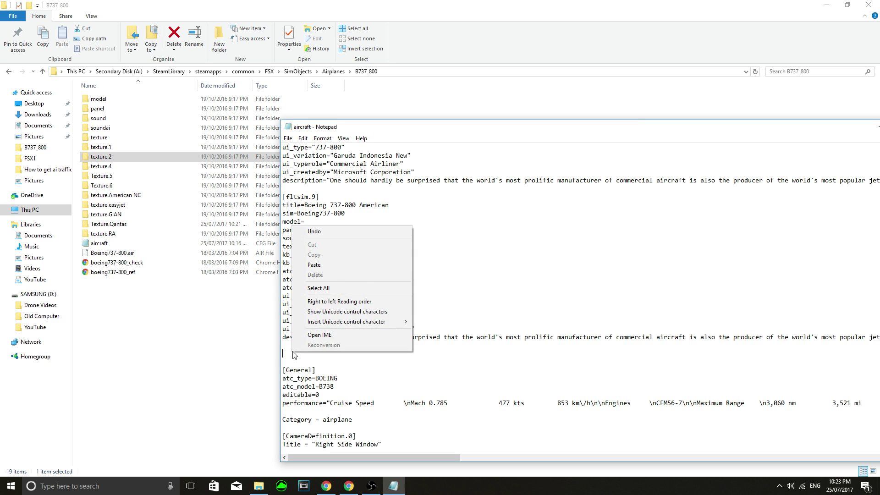
click(313, 265)
drag(578, 457, 341, 454)
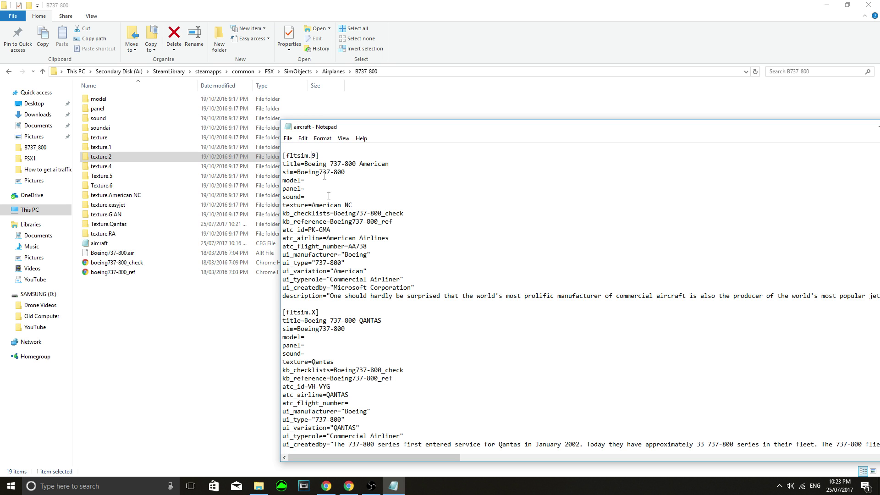
Check the texture=Qantas value against the American NC entry's texture value.
scroll(323, 308, up, 7)
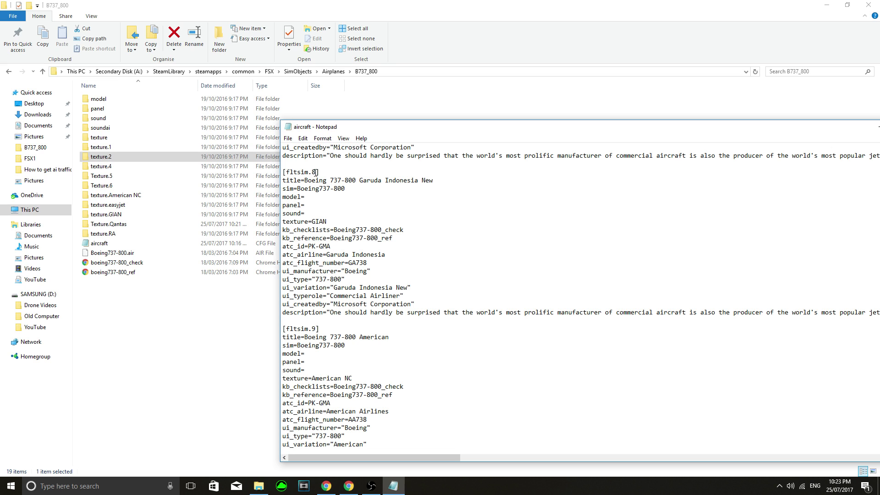
scroll(349, 332, down, 6)
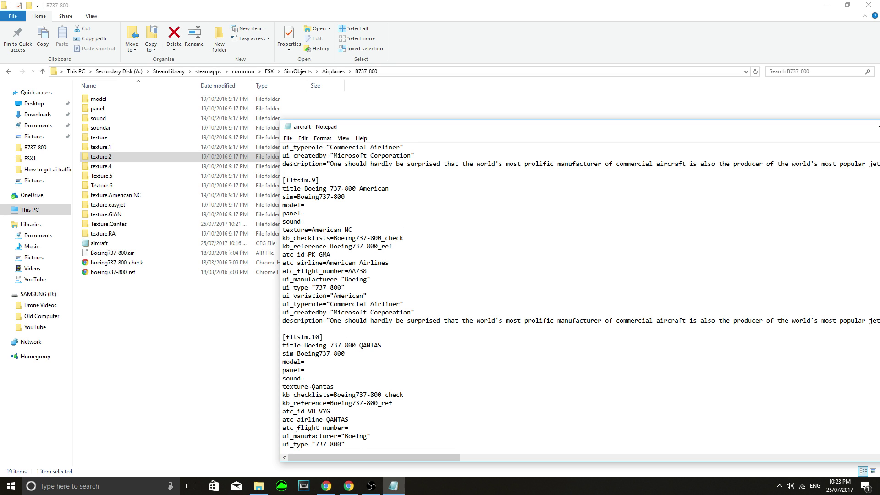
scroll(380, 324, down, 3)
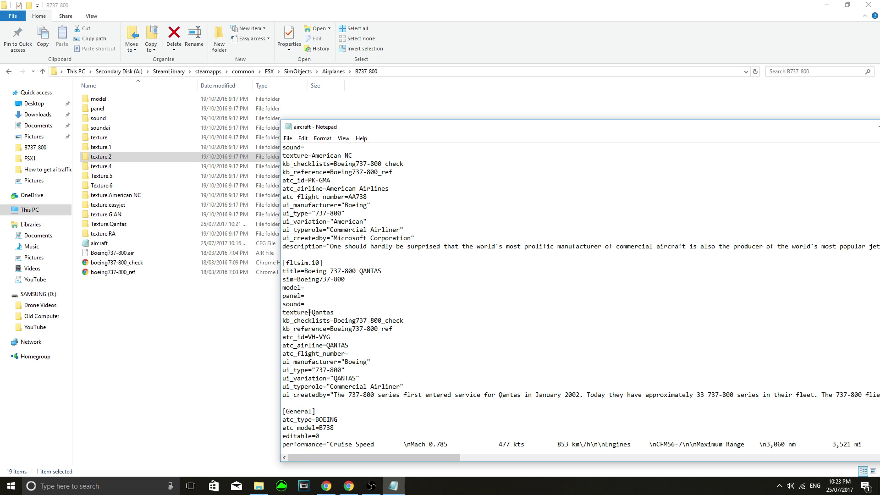
drag(312, 313, 338, 313)
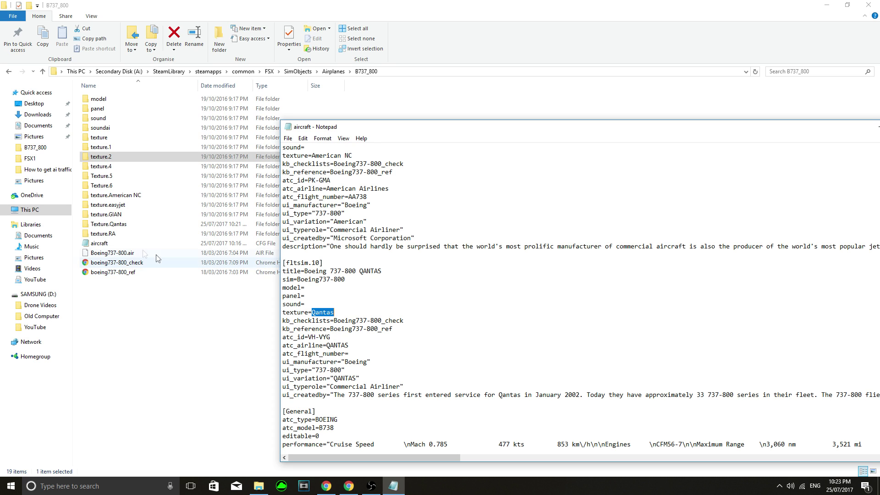
click(397, 320)
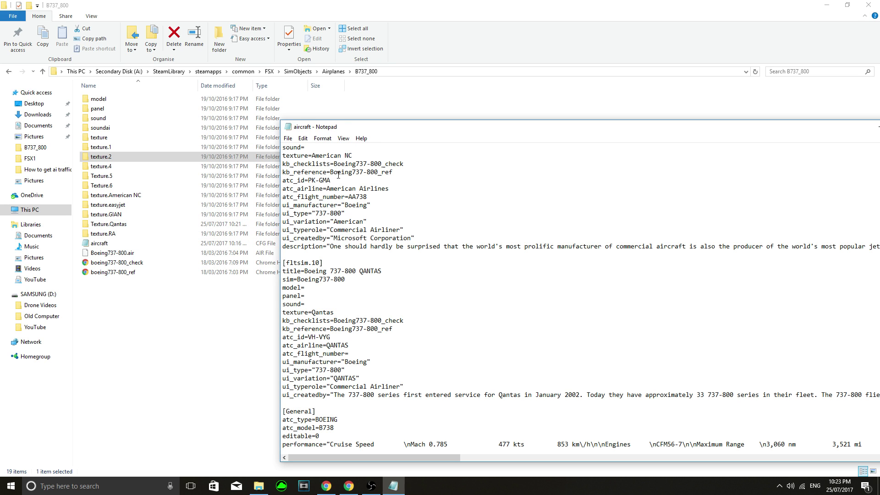
scroll(338, 175, up, 1)
drag(353, 180, 312, 181)
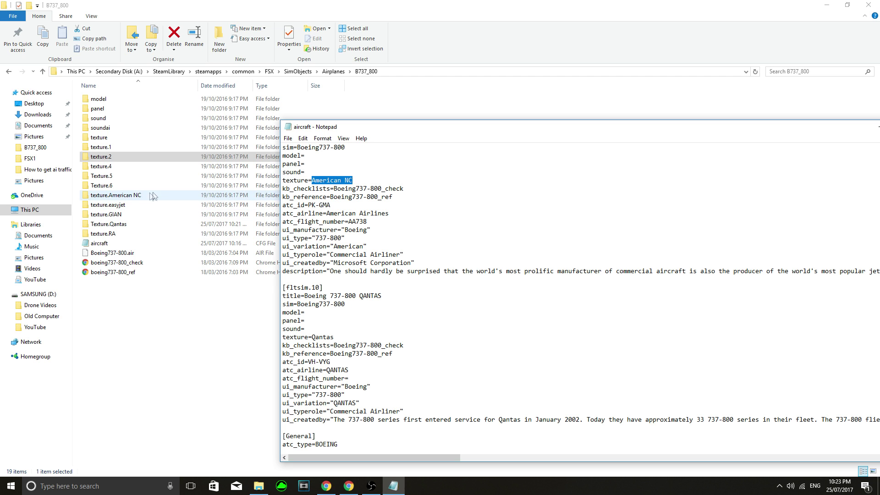
click(365, 221)
scroll(397, 294, down, 1)
scroll(397, 294, down, 3)
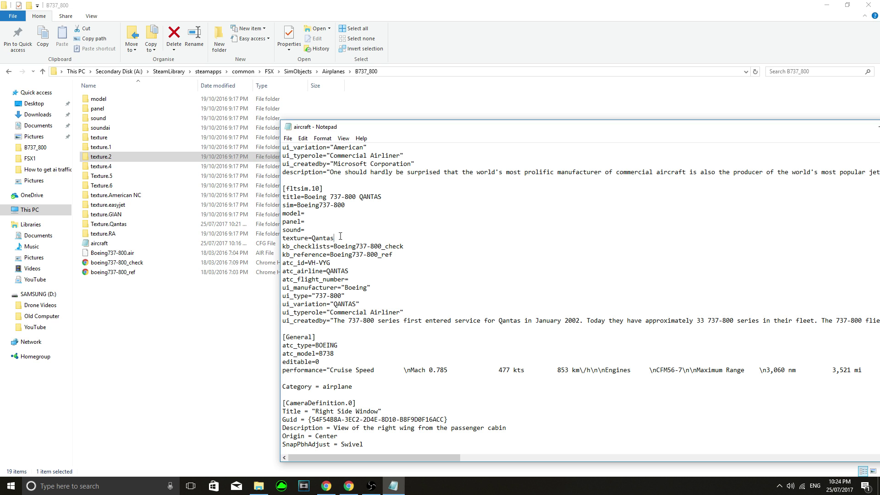
drag(341, 237, 309, 237)
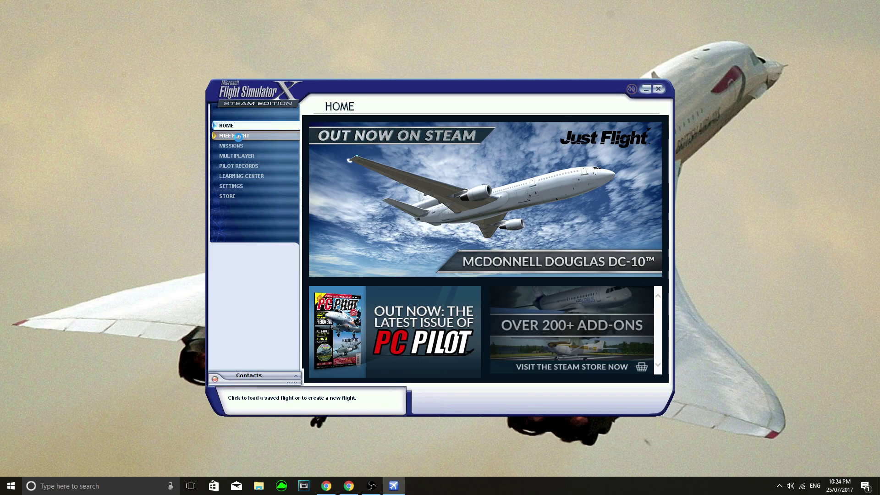
Select the Boeing 737-800 QANTAS as the aircraft for a Free Flight.
click(238, 137)
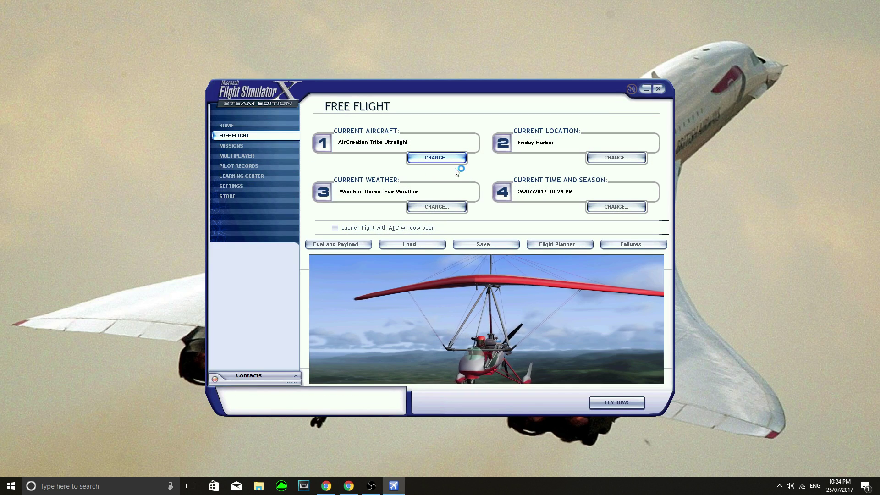
key(Return)
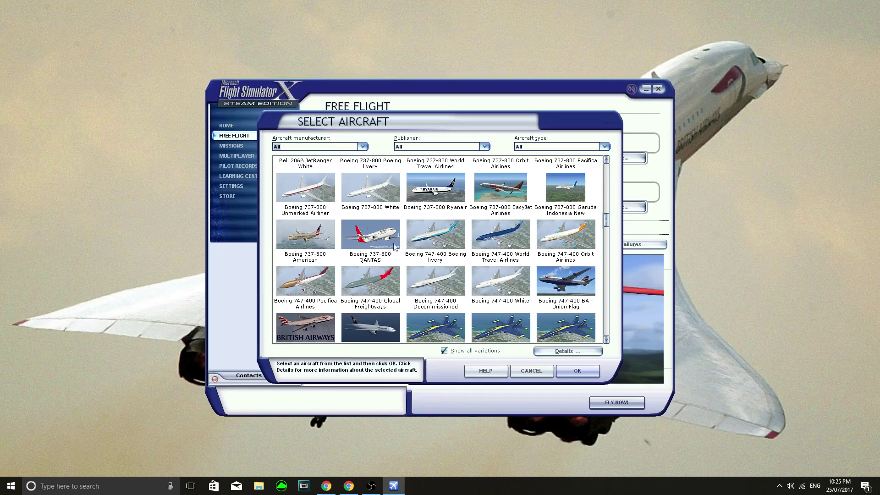
click(377, 245)
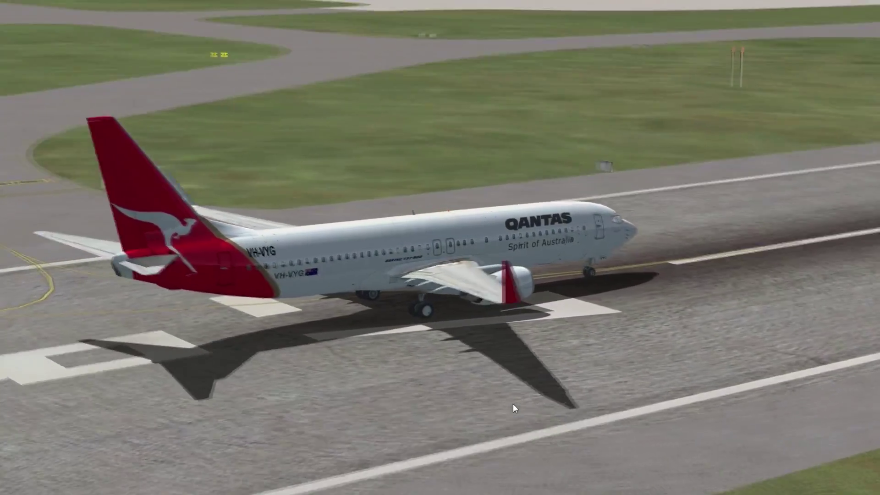
key(s)
key(s)
key(s)
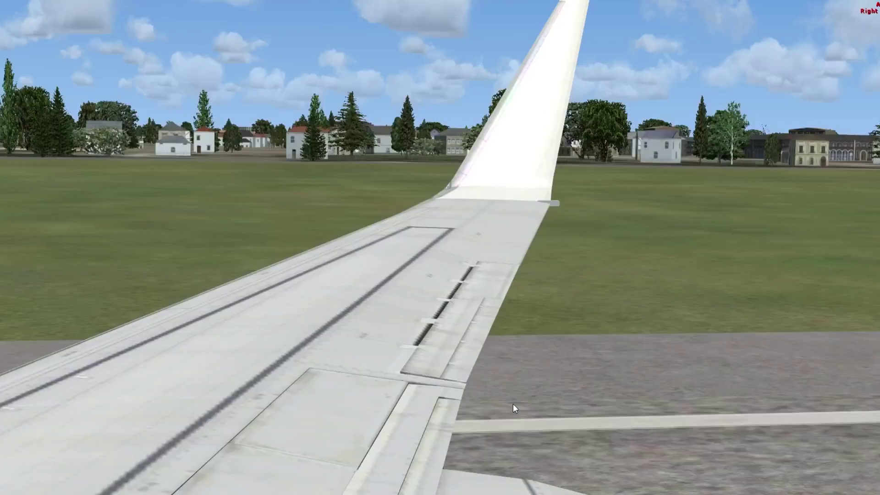